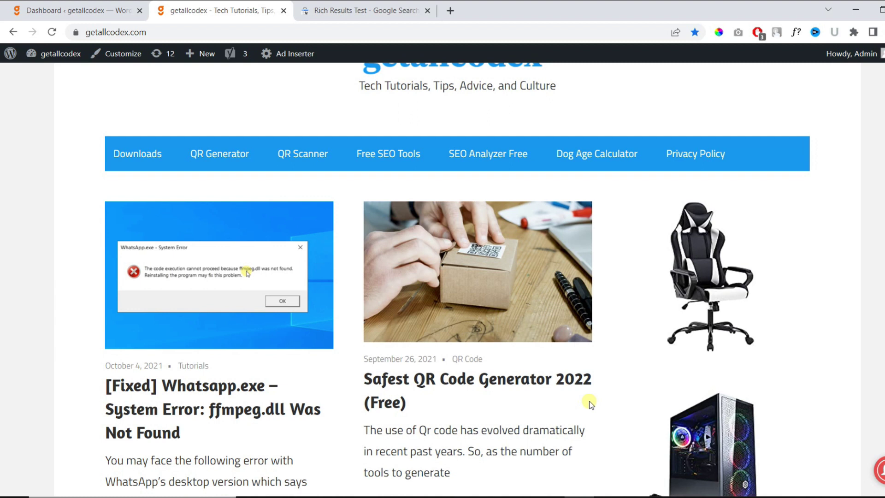
Copy the Safest QR Code Generator 2022 (Free) post's link address for the Rich Results Test.
right_click(526, 381)
left_click(555, 336)
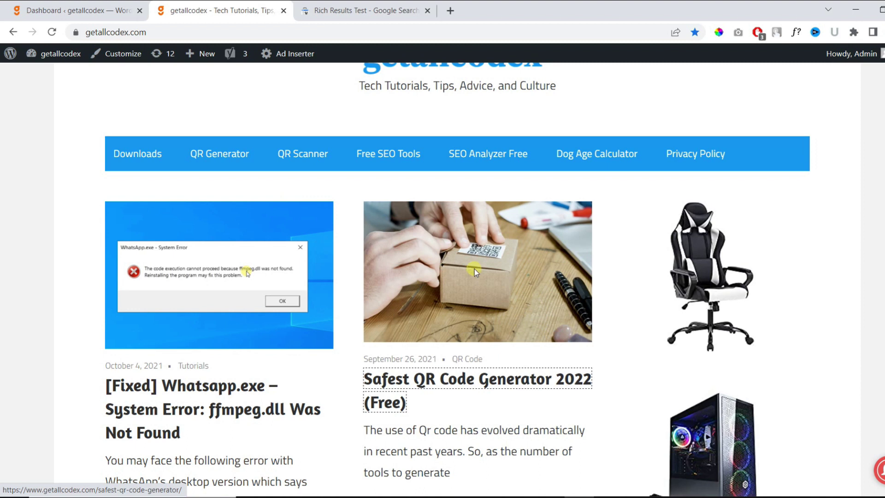
left_click(389, 9)
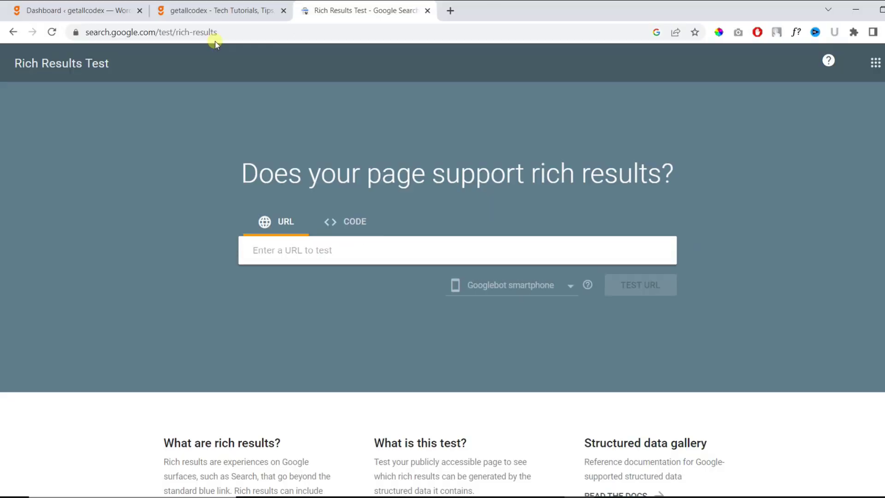
Run Google's Rich Results Test on the pasted QR code post URL.
left_click(373, 258)
key("ctrl+v")
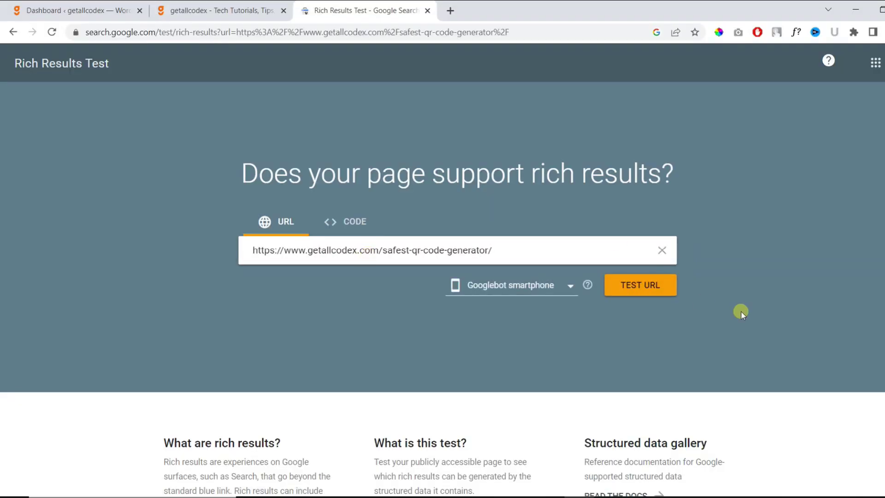
key("Return")
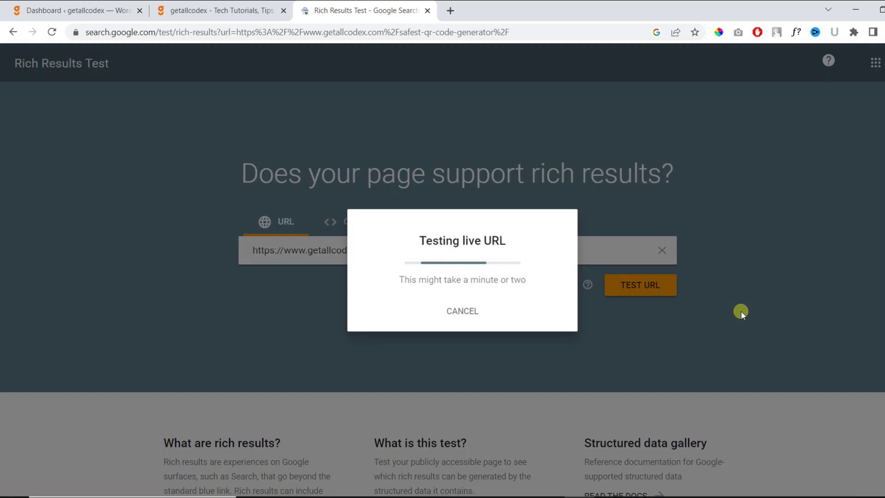
Expand the detected Articles item and scroll to its datePublished and dateModified values.
scroll(772, 306, "down", 3)
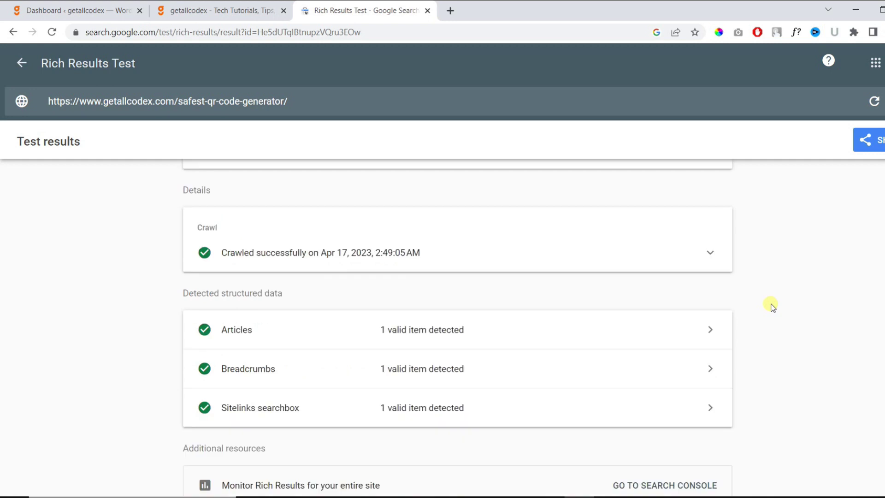
left_click(478, 338)
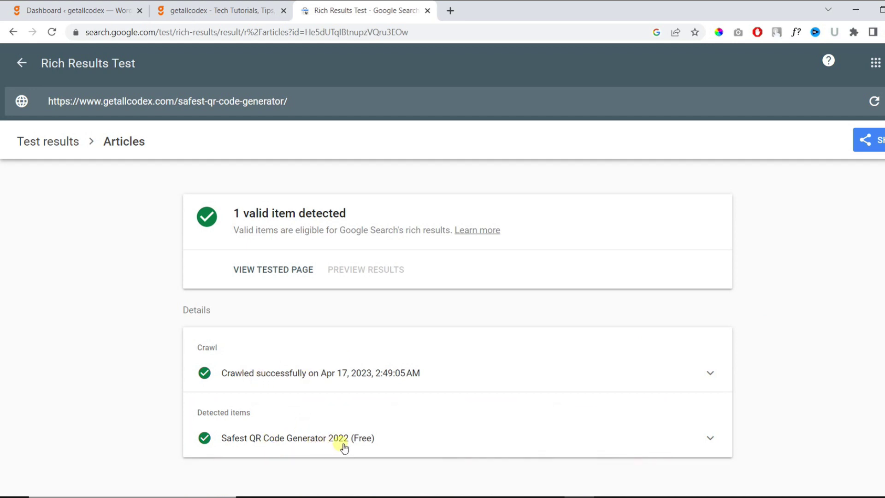
left_click(343, 442)
scroll(800, 375, "down", 5)
scroll(800, 375, "down", 5)
scroll(802, 376, "down", 5)
scroll(803, 376, "down", 5)
scroll(803, 375, "down", 5)
scroll(803, 375, "down", 3)
scroll(803, 376, "down", 3)
scroll(803, 375, "down", 5)
scroll(803, 376, "down", 8)
scroll(803, 375, "down", 3)
scroll(803, 376, "up", 3)
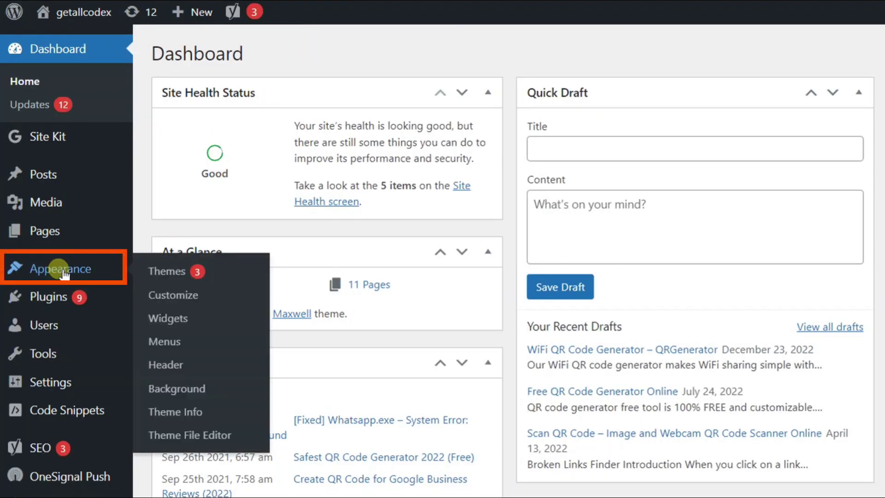
mouse_move(59, 268)
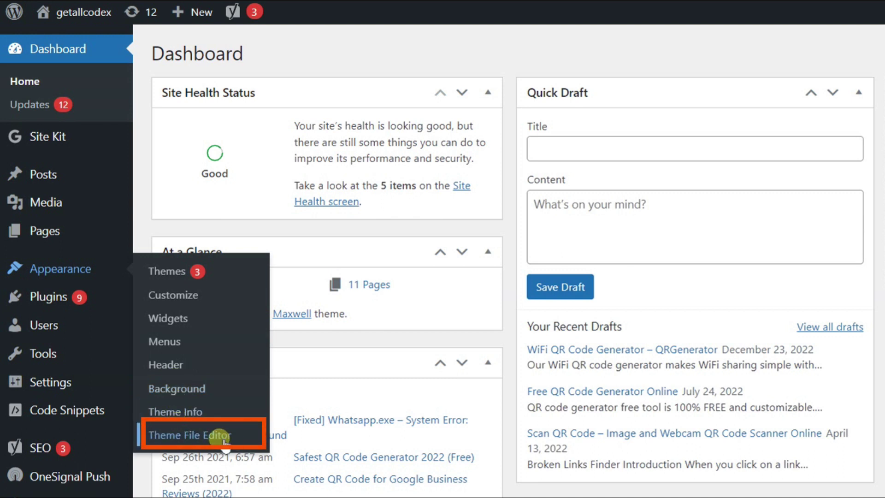
Add a blank line at the end of Maxwell's functions.php and select the snippet code.
left_click(224, 438)
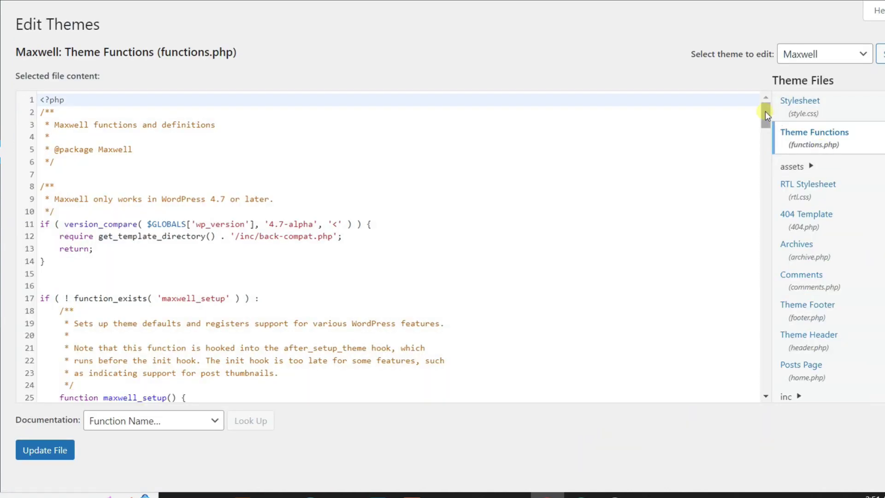
left_click_drag(765, 111, 756, 390)
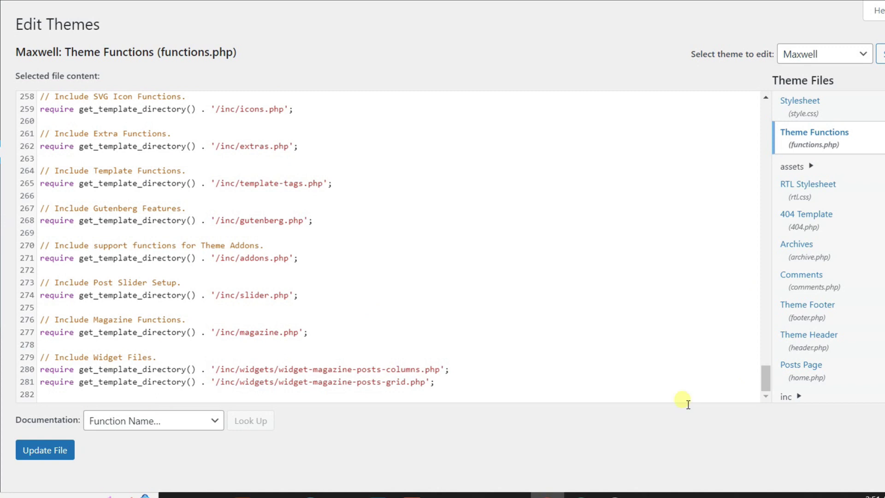
left_click(210, 395)
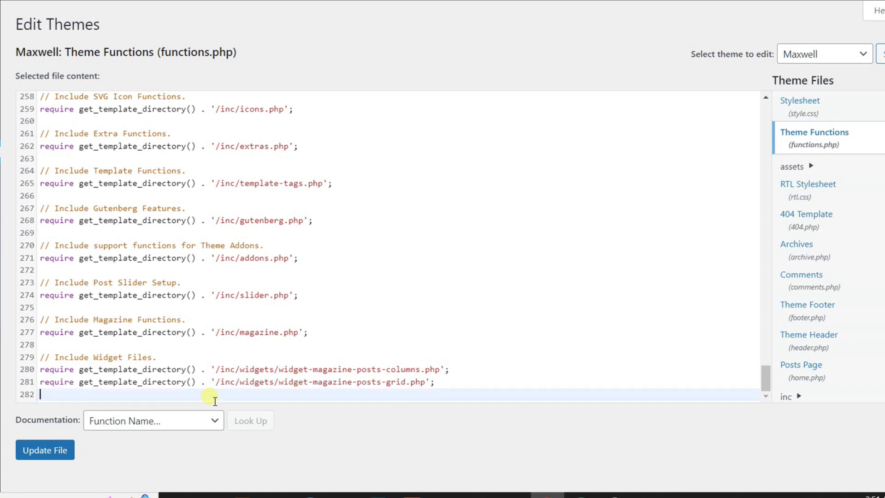
key("Return")
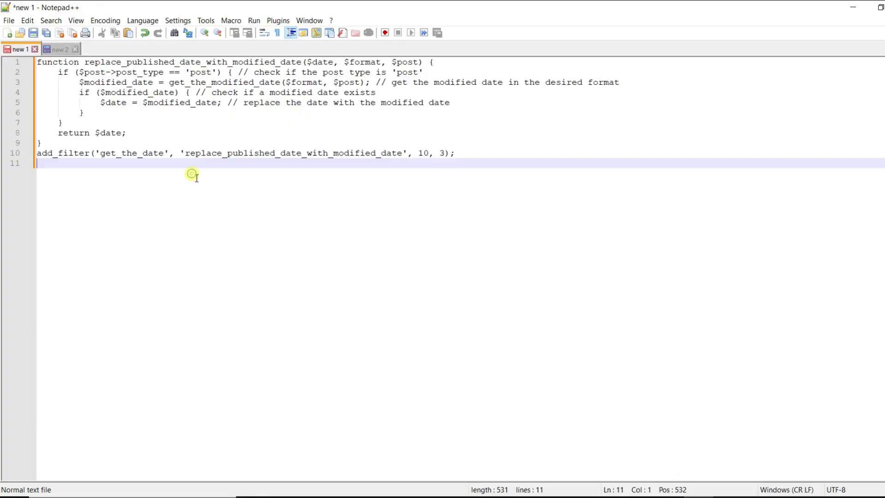
left_click_drag(43, 65, 501, 156)
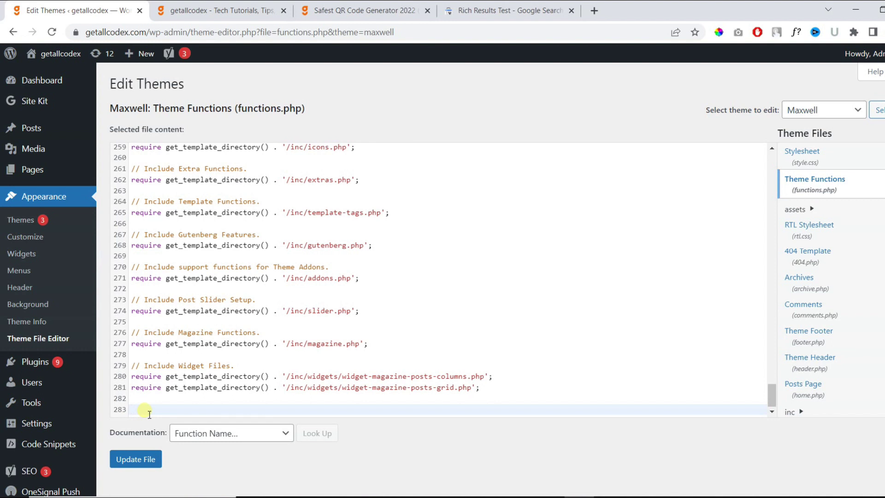
Paste the date-replacement snippet at the end of functions.php and save the file.
key("ctrl+v")
left_click(125, 459)
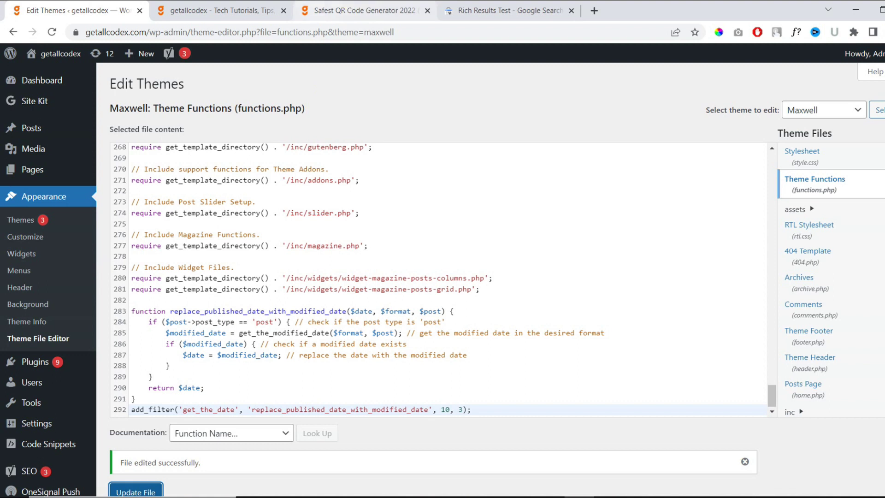
left_click(222, 10)
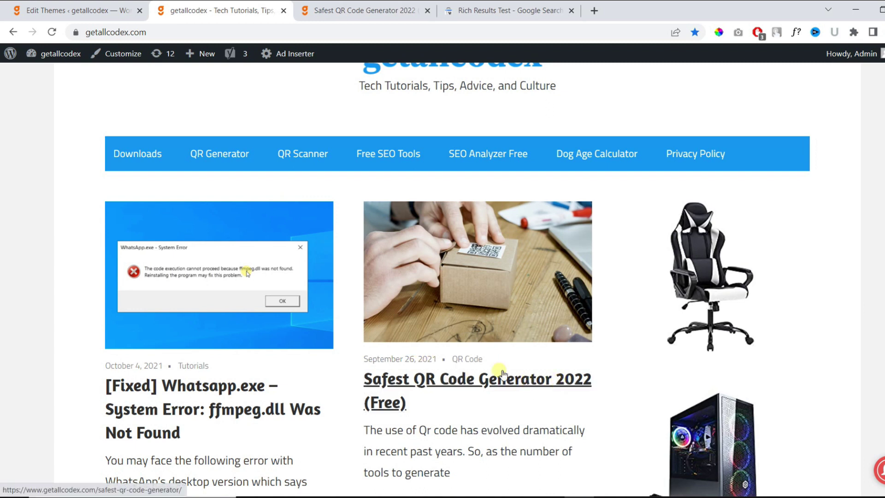
Reload the homepage and QR post to confirm both now show October 15, 2022.
left_click(51, 32)
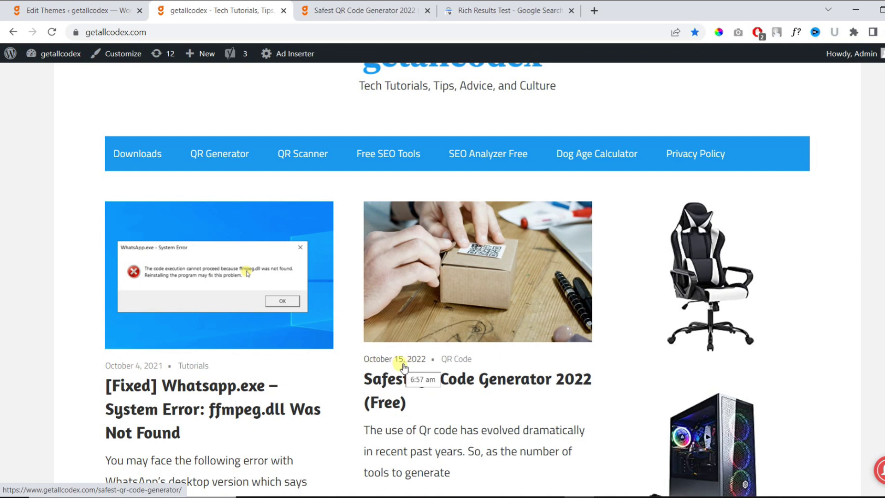
left_click(328, 12)
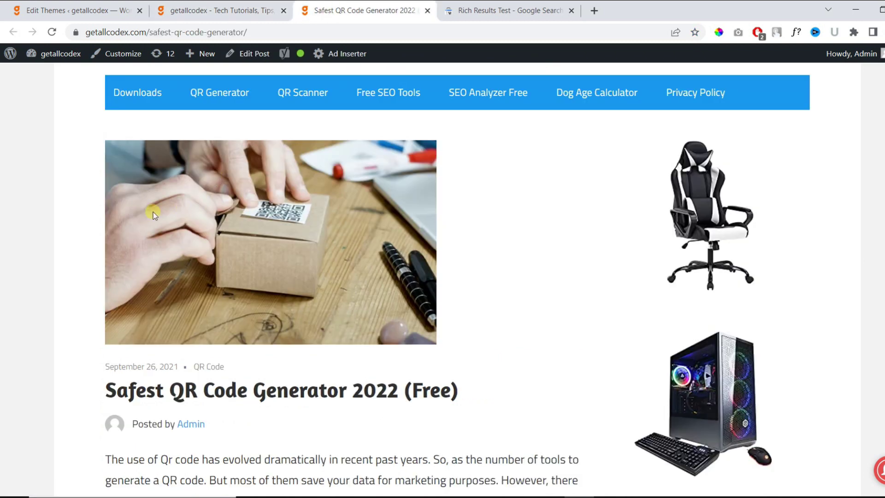
scroll(107, 206, "up", 1)
left_click(50, 31)
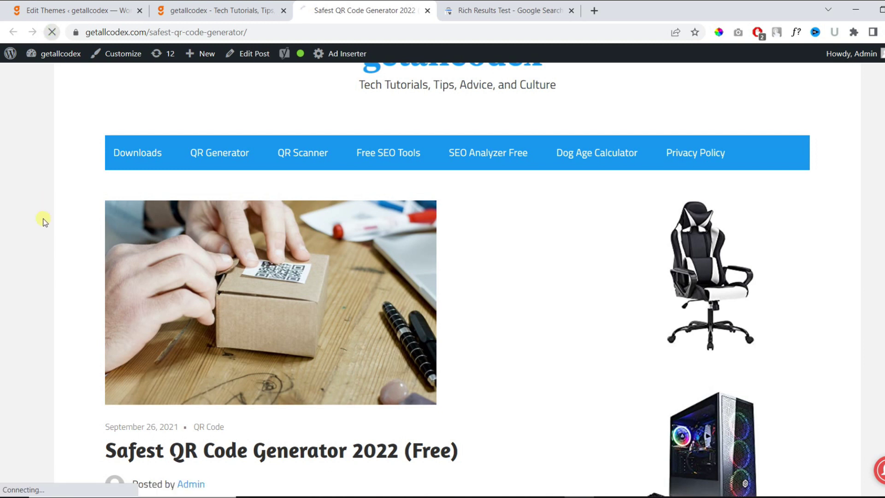
scroll(42, 219, "down", 2)
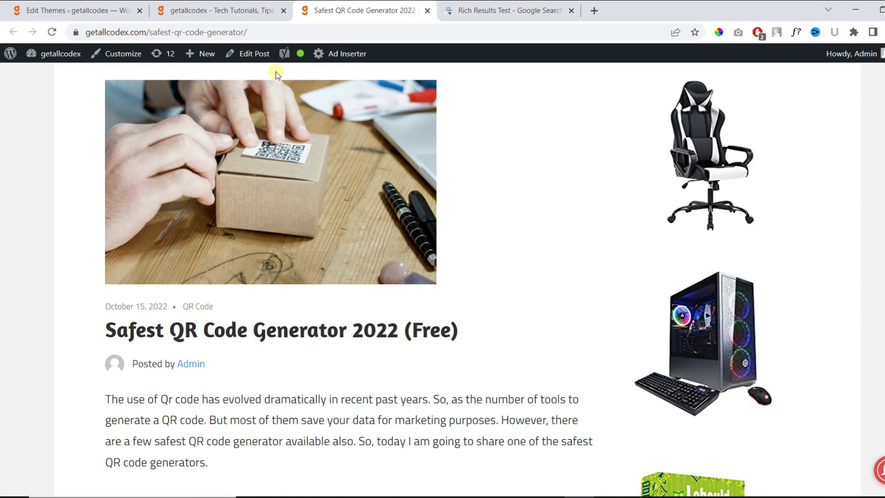
Change the title's year from 2022 to 2023, update the post, and view it.
left_click(259, 54)
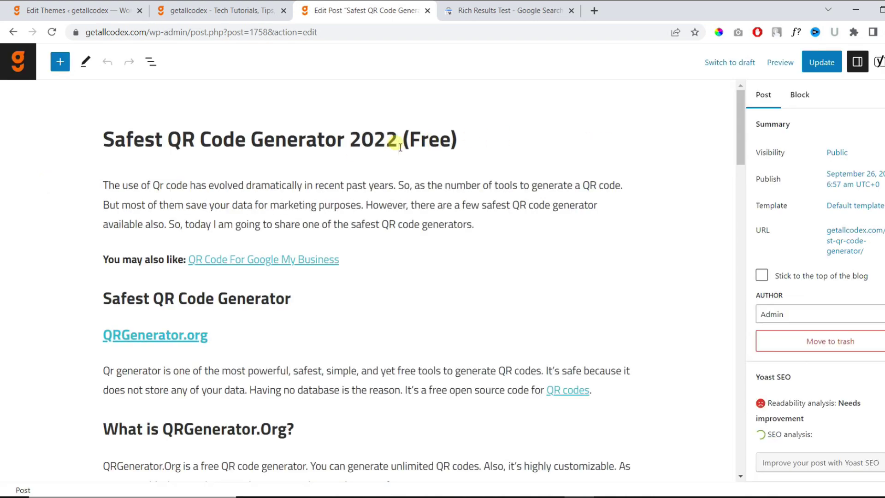
left_click(401, 146)
key("BackSpace")
type("3")
left_click(822, 62)
left_click(107, 458)
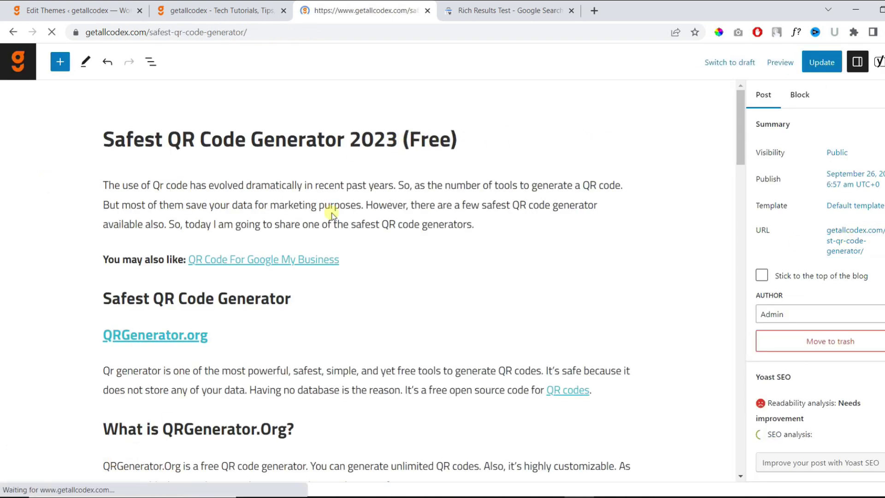
scroll(79, 261, "down", 3)
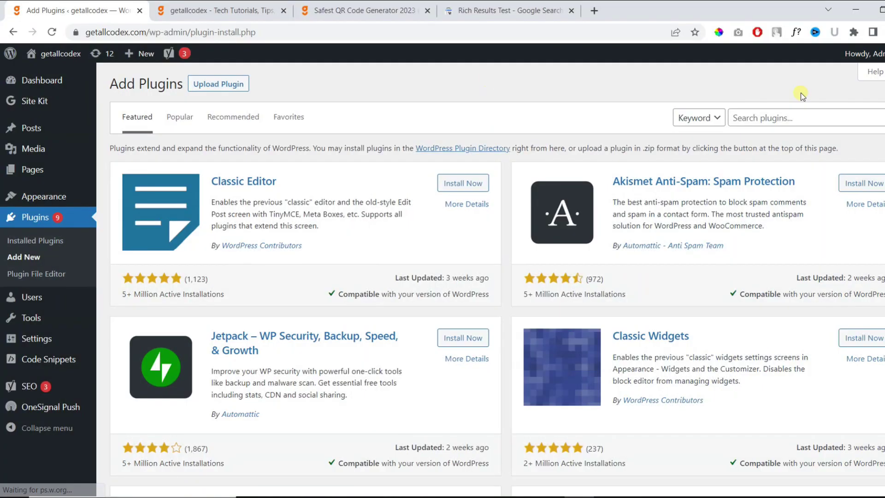
Search plugins for 'wpcode' and start adding a new WPCode code snippet.
left_click(785, 118)
type("wpcode")
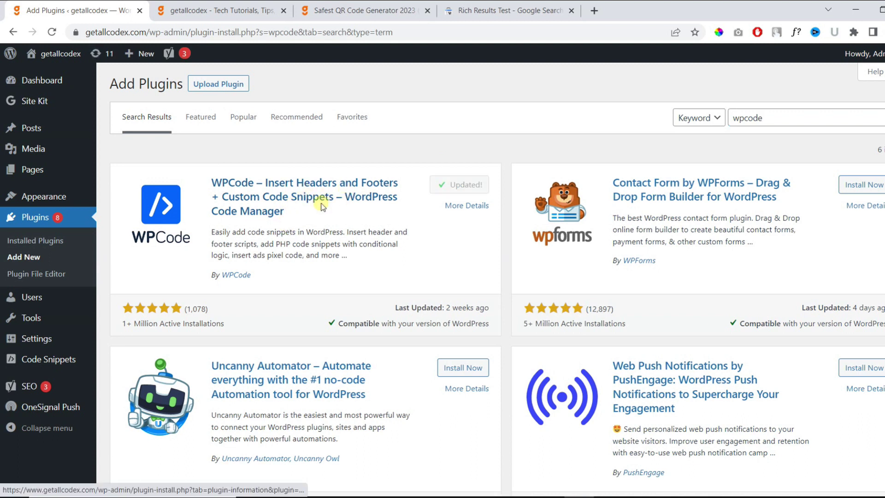
mouse_move(49, 359)
left_click(140, 366)
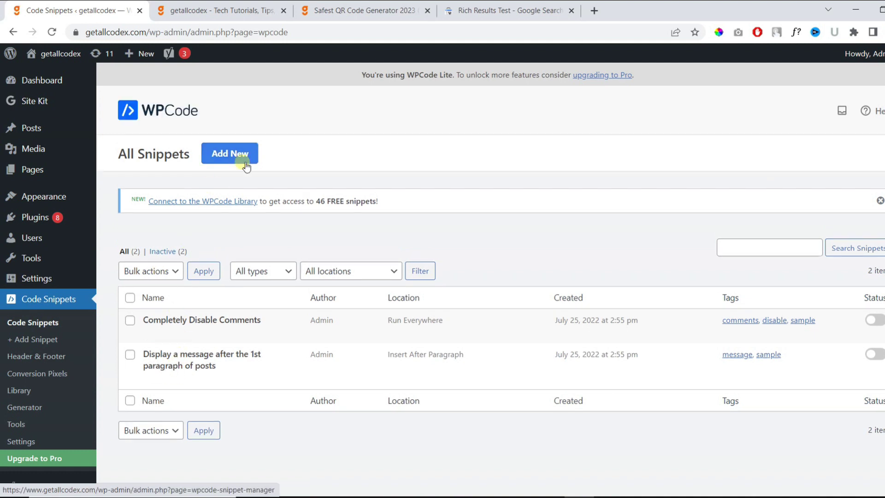
left_click(244, 165)
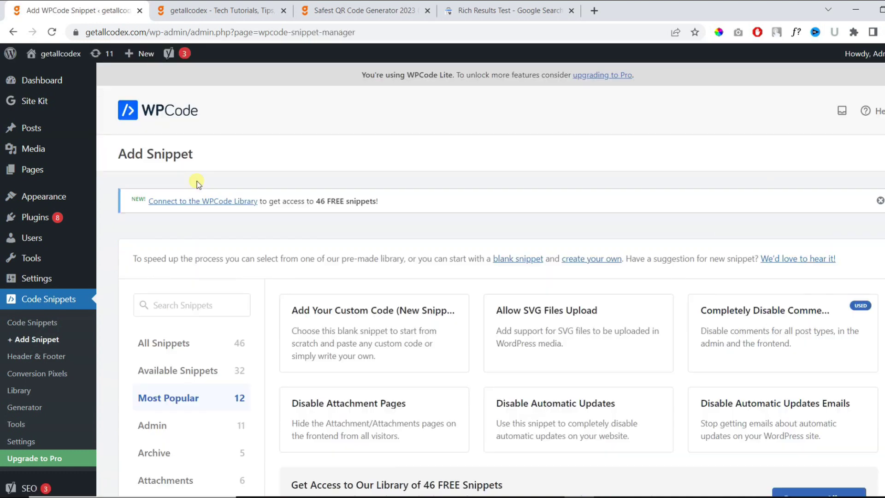
scroll(193, 221, "down", 1)
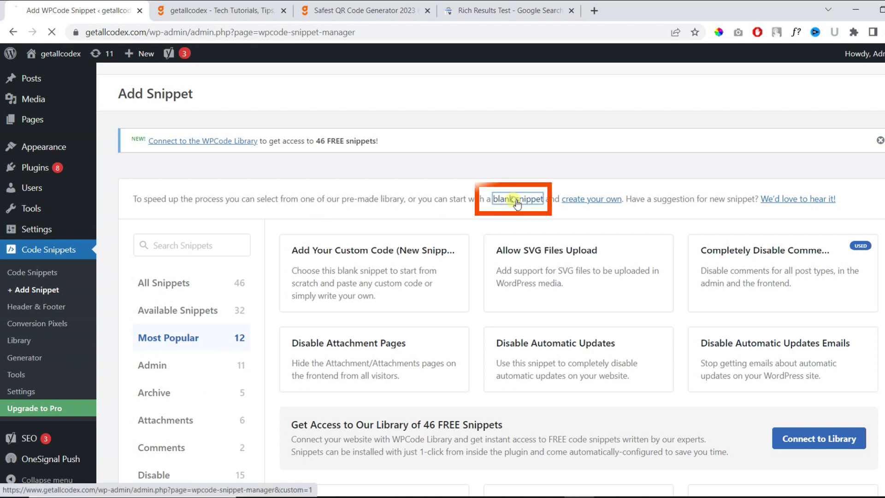
Create an active PHP snippet 'Laste Updated Post Date' containing the pasted date-replacement code.
left_click(518, 199)
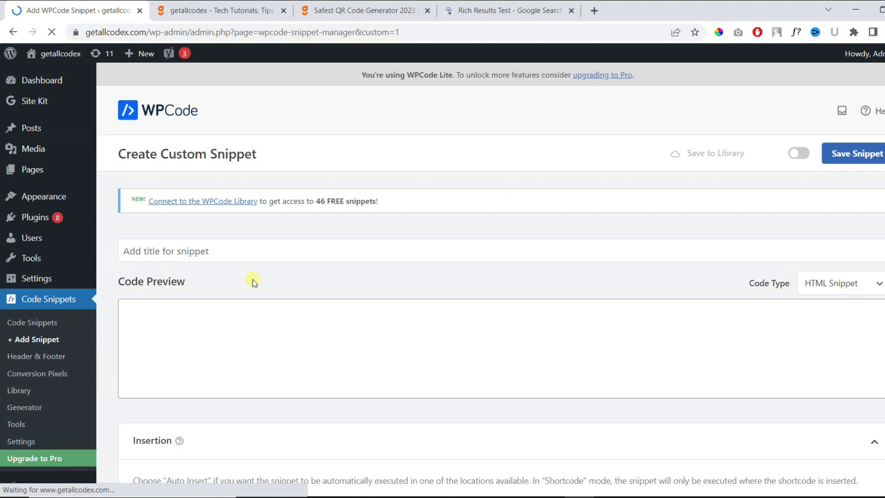
left_click(228, 251)
type("LAS")
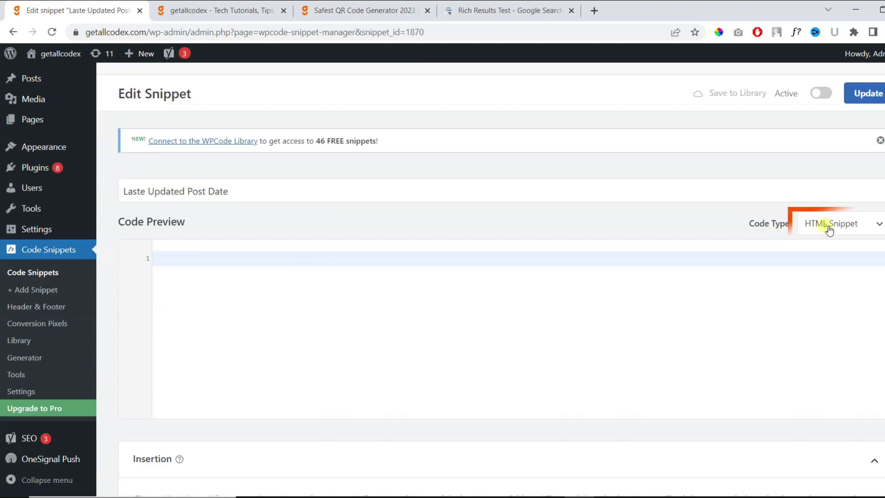
left_click(829, 229)
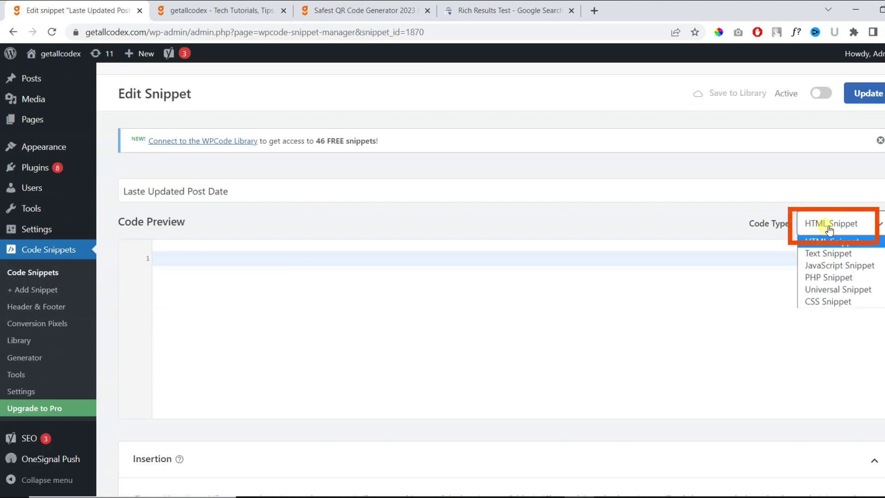
left_click(825, 276)
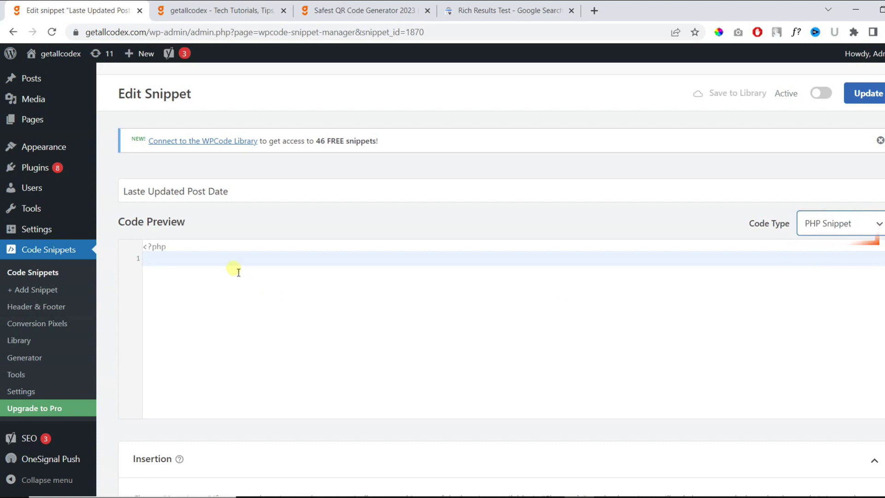
type("function replace_published_date_with_modified_date($date, $format, $post) {     if ($post->post_type == 'post') { // check if the post type is 'post'         $modified_date = get_the_modified_date($format, $post); // get the modified date in the desired format         if ($modified_date) { // check if a modified date exists             $date = $modified_date; // replace the date with the modified date         }     }     return $date; } add_filter('get_the_date', 'replace_published_date_with_modified_date', 10, 3);")
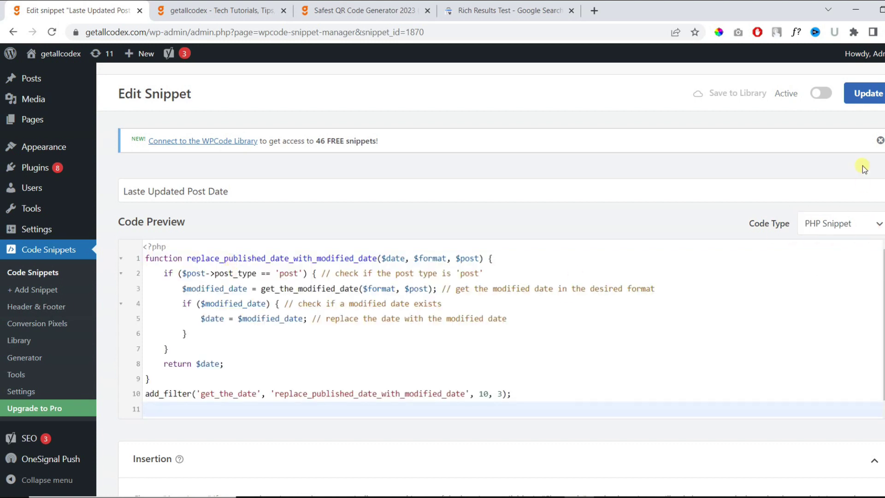
left_click(821, 93)
left_click(862, 94)
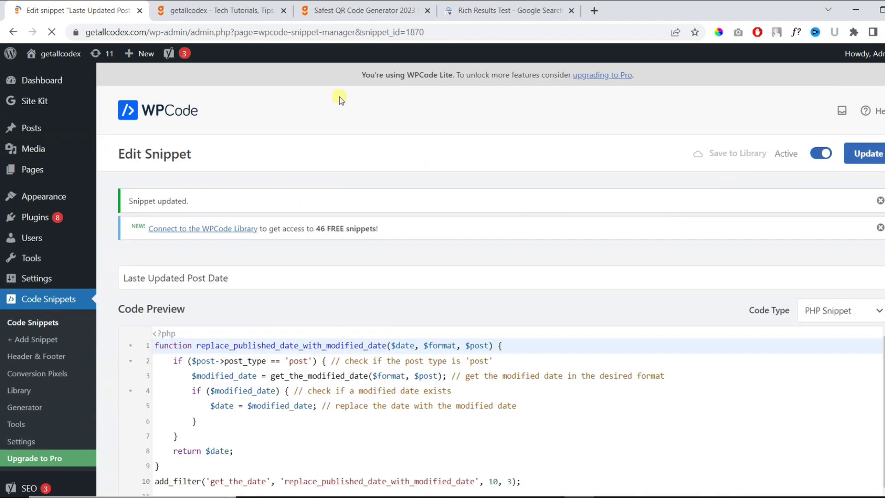
Reload the Safest QR Code post to check which date it now shows.
left_click(221, 10)
left_click(364, 10)
left_click(52, 32)
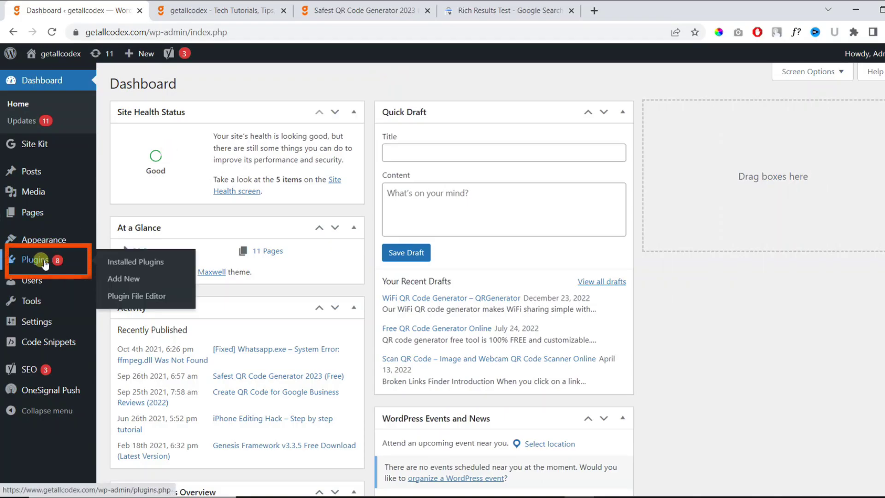
Search the WordPress plugin directory for 'last modified info'.
left_click(150, 280)
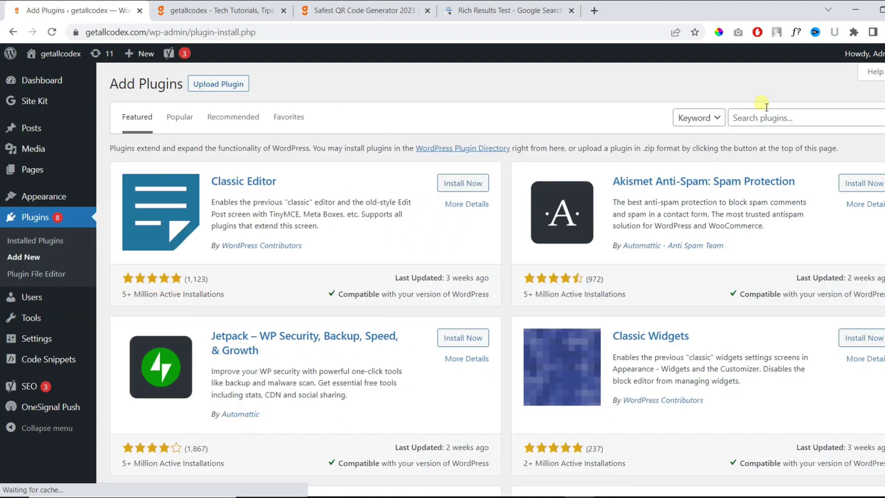
left_click(810, 120)
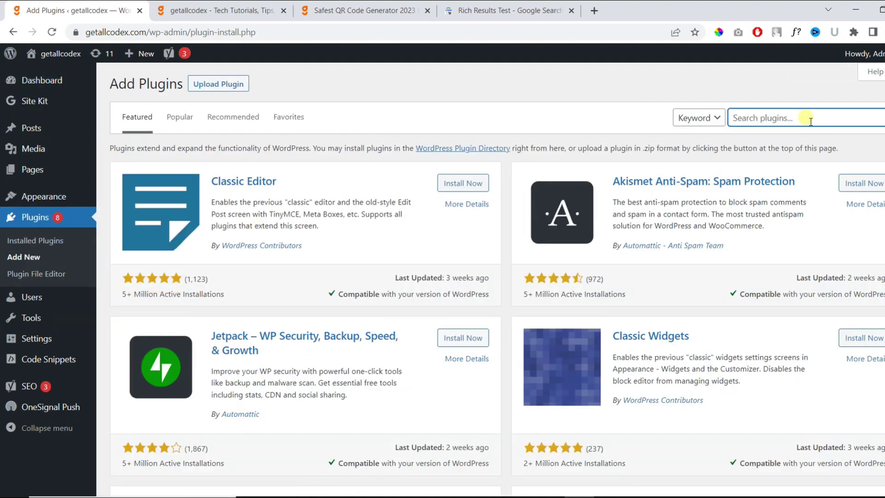
type("last mod")
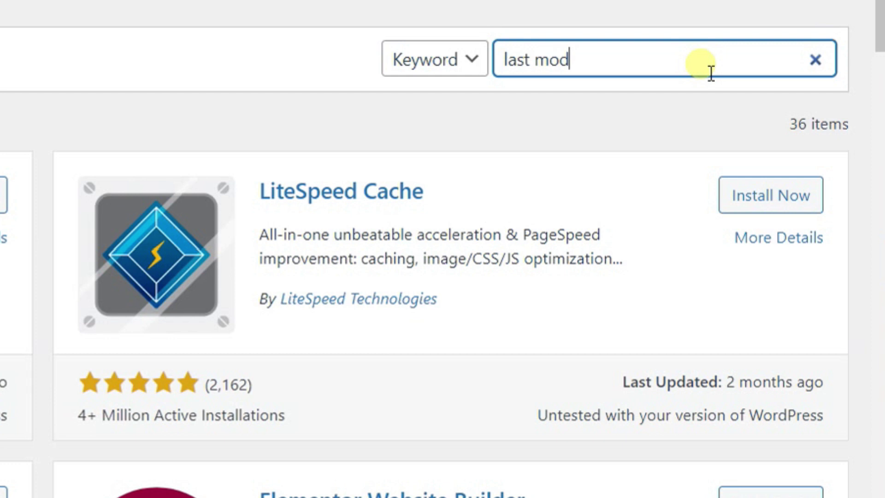
type("ified info")
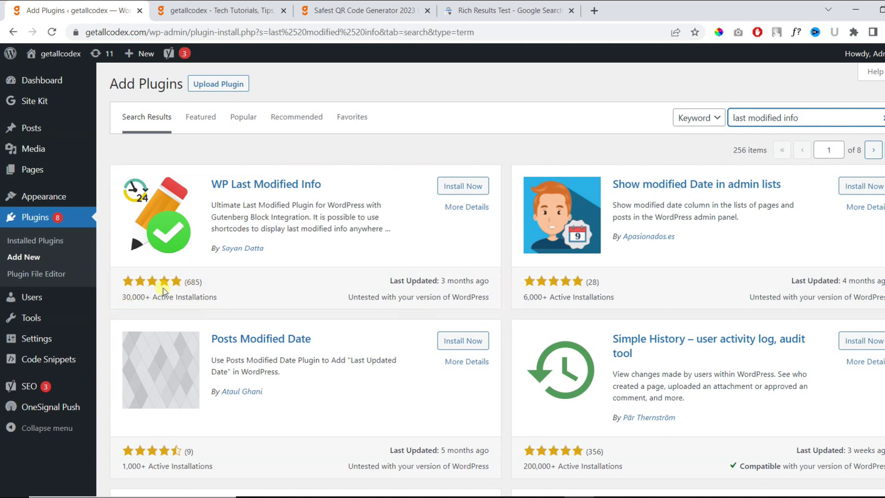
Install WP Last Modified Info from the search results, then activate it.
left_click(473, 187)
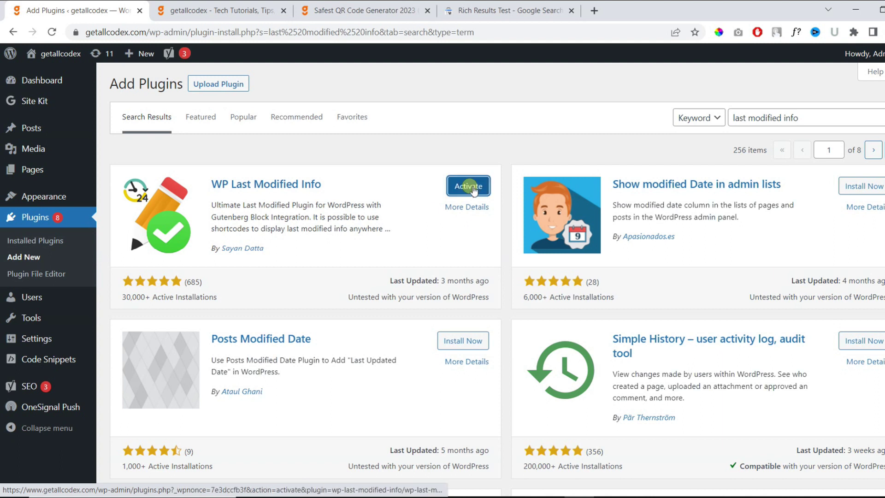
left_click(472, 187)
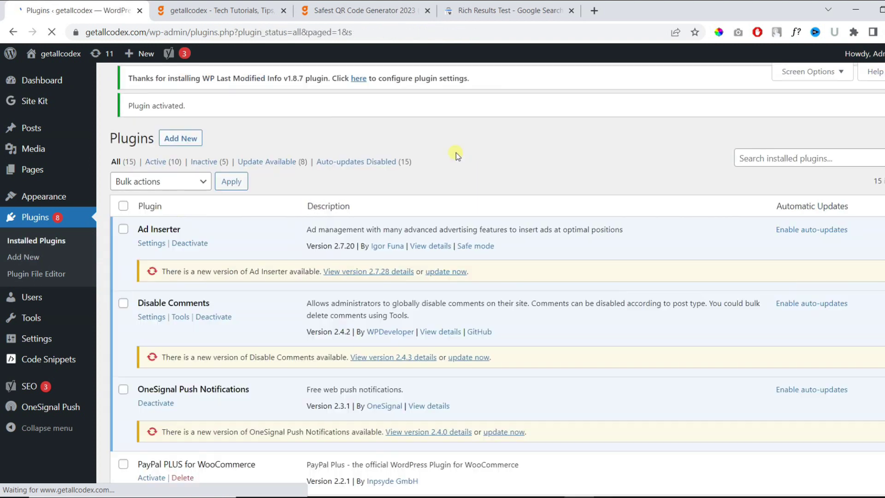
left_click(44, 218)
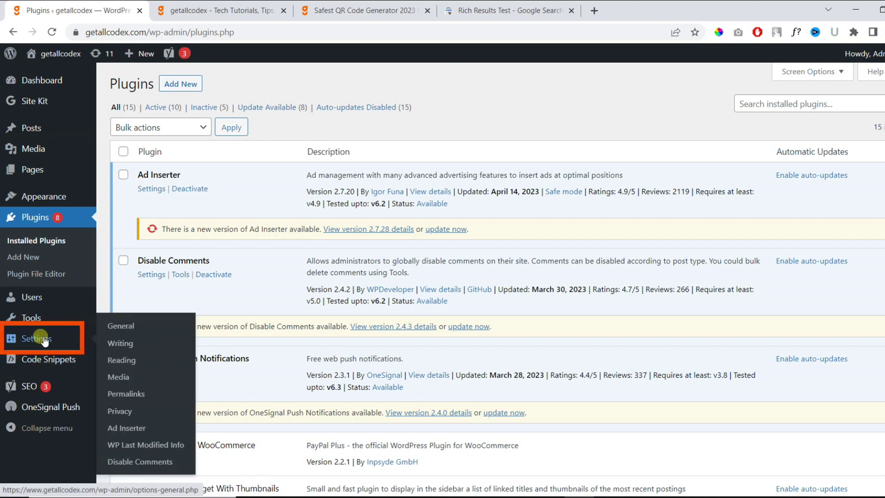
mouse_move(37, 338)
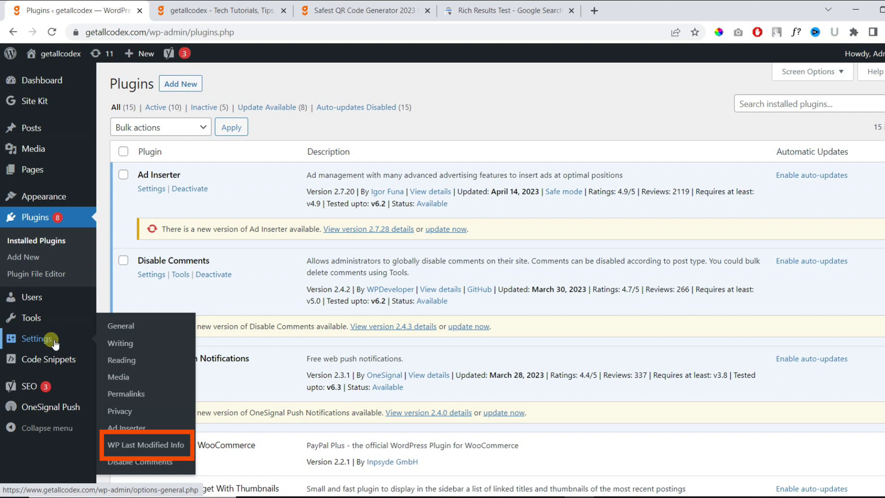
Turn on Show Info on Frontend in the WP Last Modified Info settings.
left_click(152, 447)
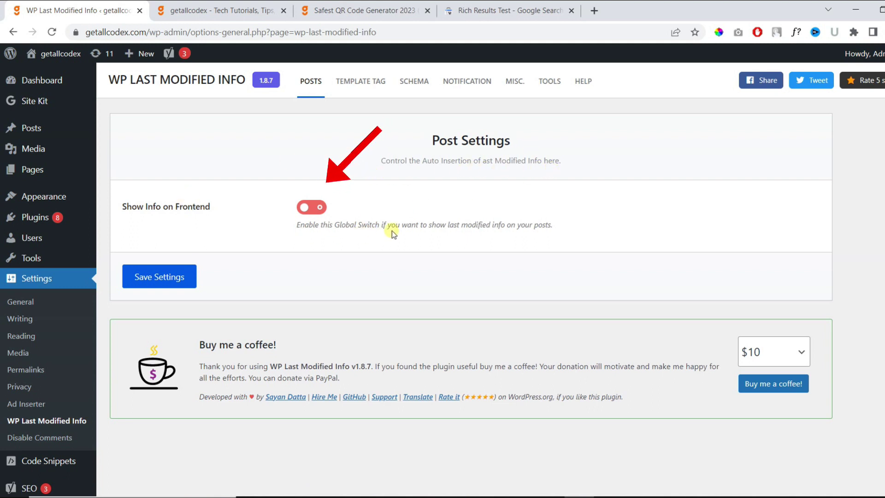
left_click(310, 207)
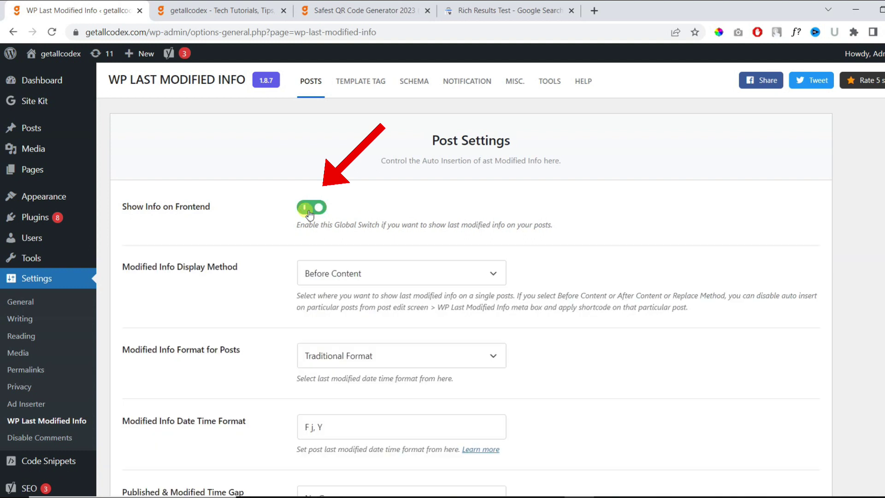
scroll(276, 233, "down", 5)
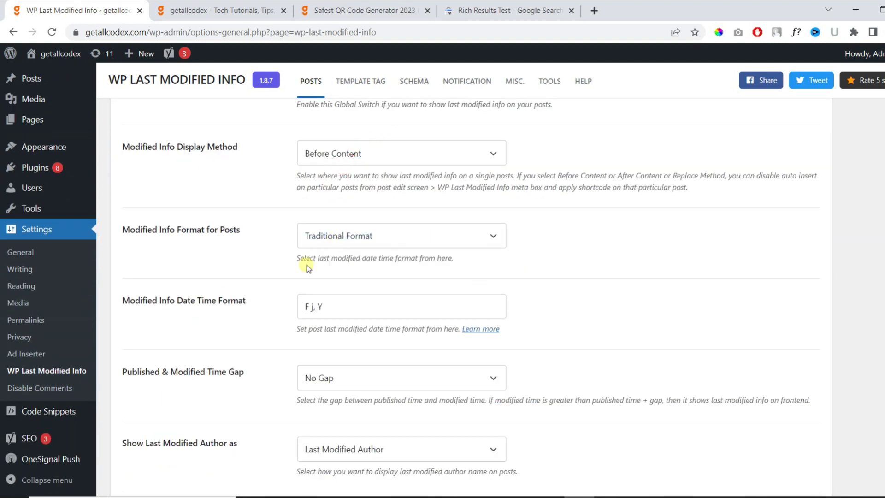
scroll(249, 276, "down", 3)
scroll(249, 309, "down", 1)
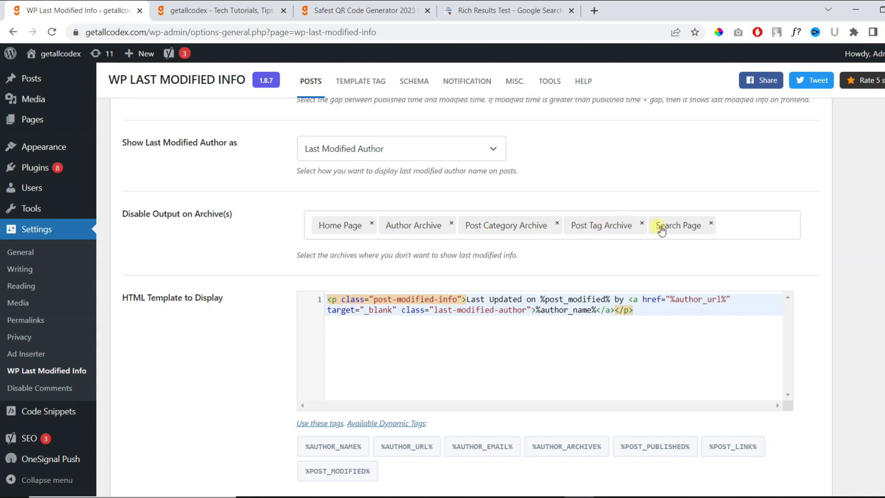
scroll(300, 257, "down", 2)
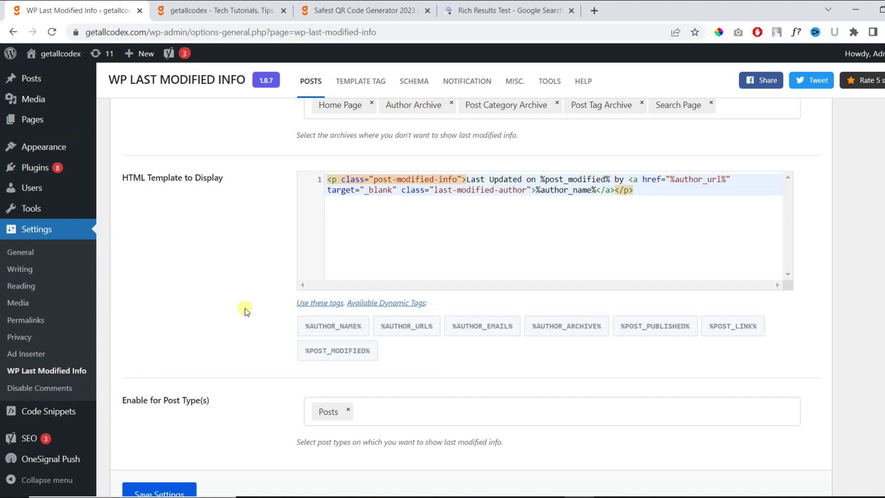
scroll(245, 253, "down", 4)
Limit the enabled post types to Posts only and save the settings.
left_click(374, 218)
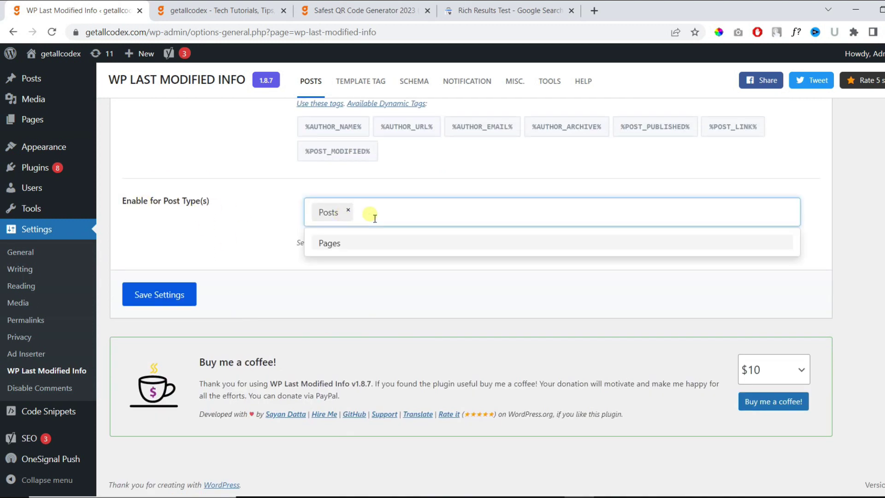
left_click(348, 245)
left_click(394, 210)
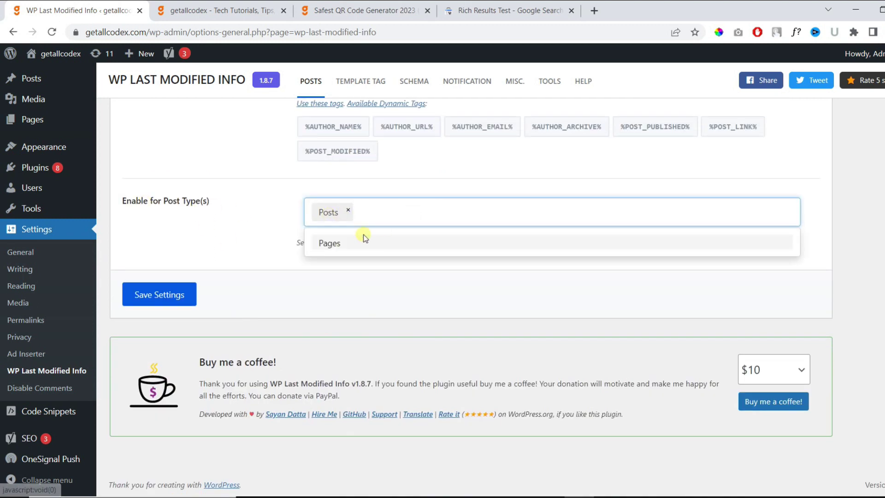
left_click(169, 300)
left_click(454, 300)
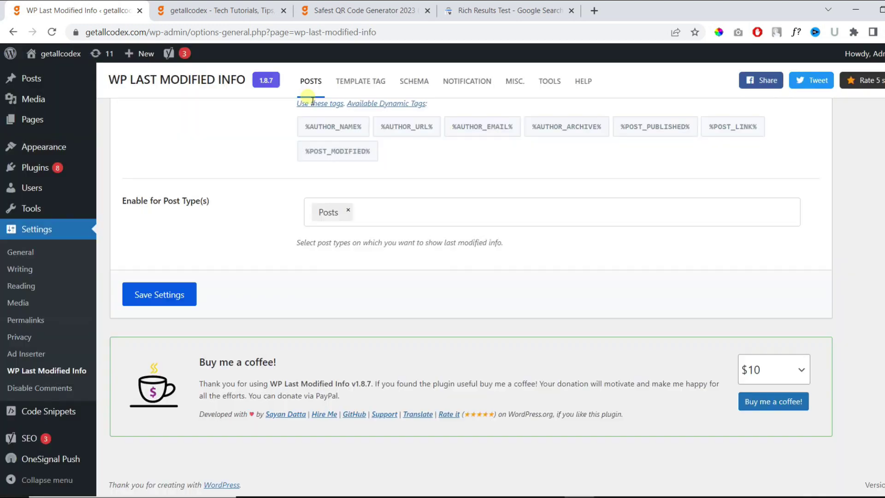
Reload the homepage and open the Safest QR Code Generator 2023 post showing 'Last Updated on April 16, 2023'.
left_click(221, 10)
left_click(51, 32)
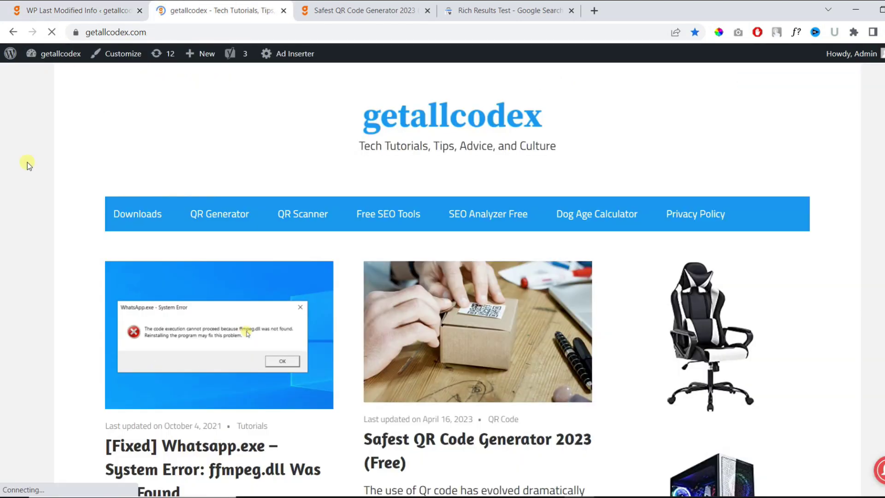
scroll(27, 163, "down", 3)
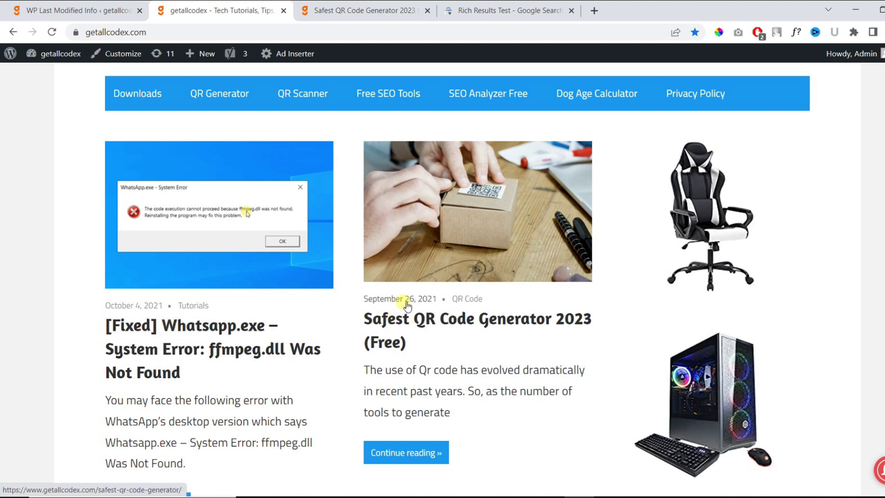
left_click(397, 322)
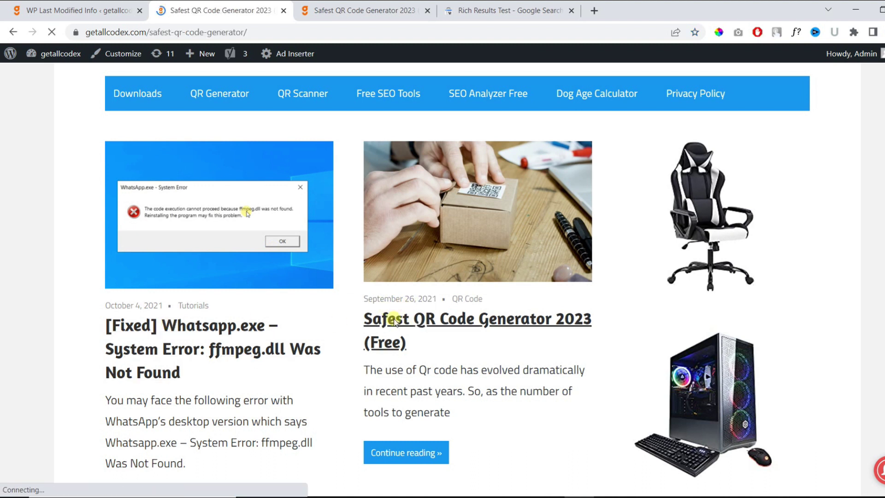
scroll(396, 321, "down", 4)
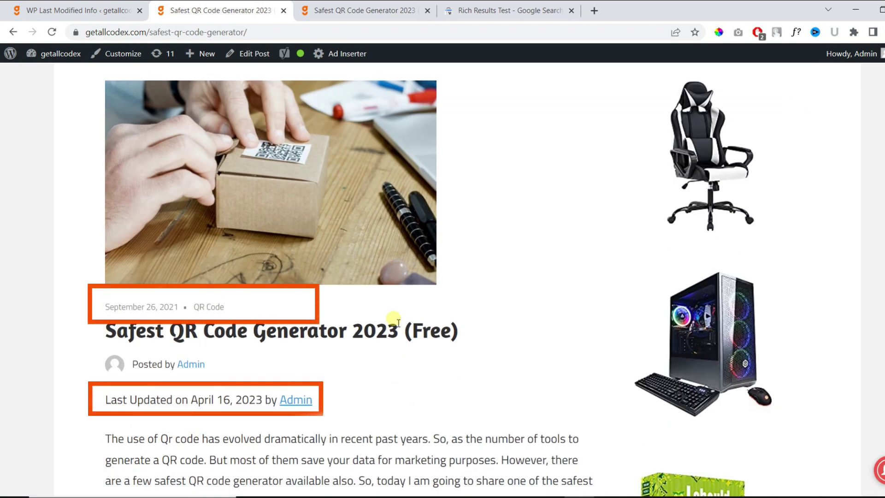
left_click(50, 33)
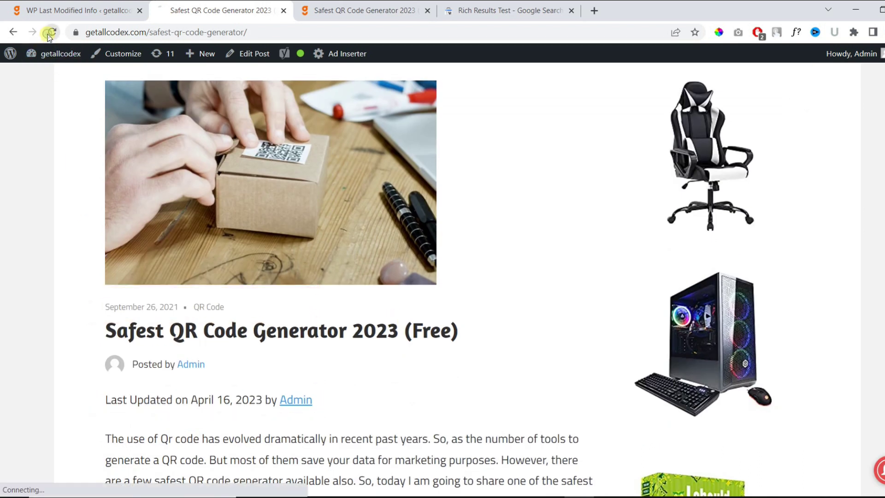